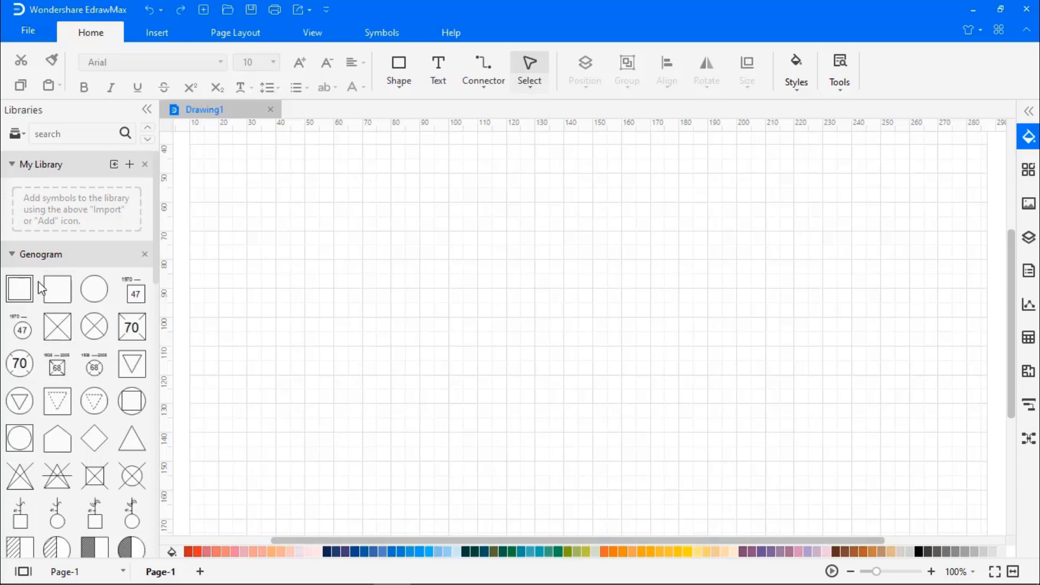
scroll(34, 319, "down", 10)
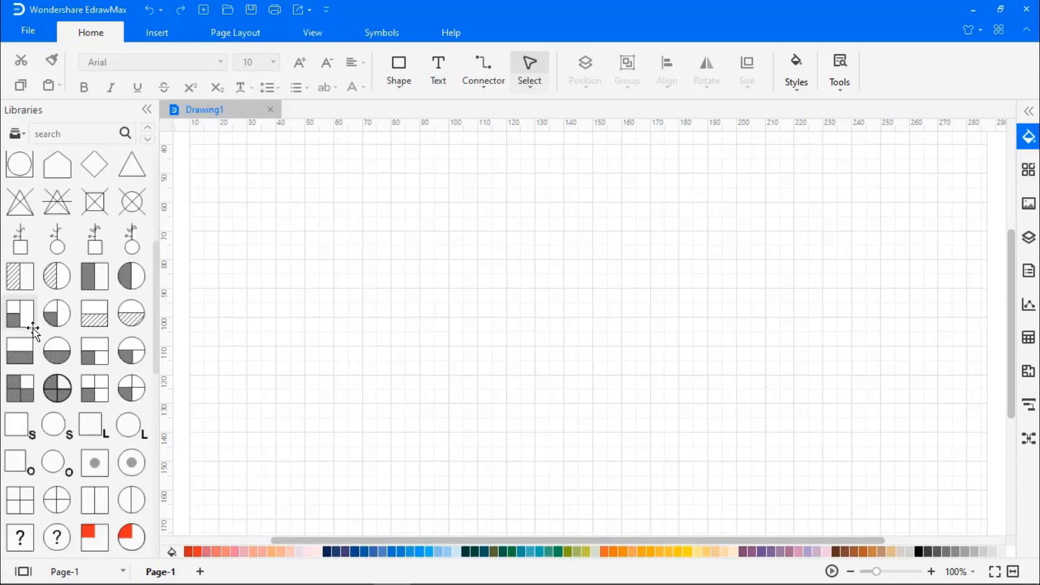
scroll(34, 334, "down", 7)
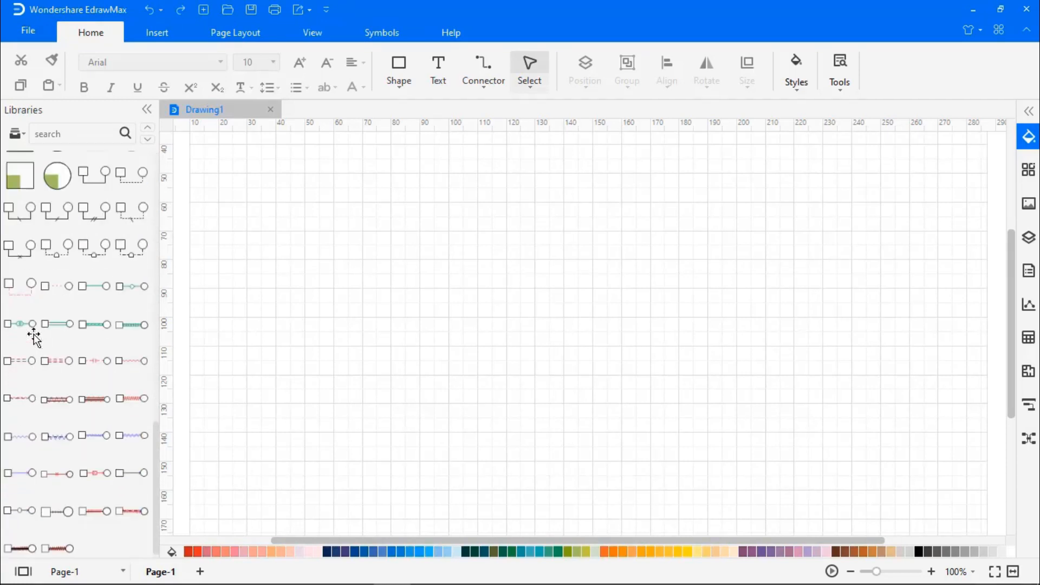
scroll(35, 336, "up", 17)
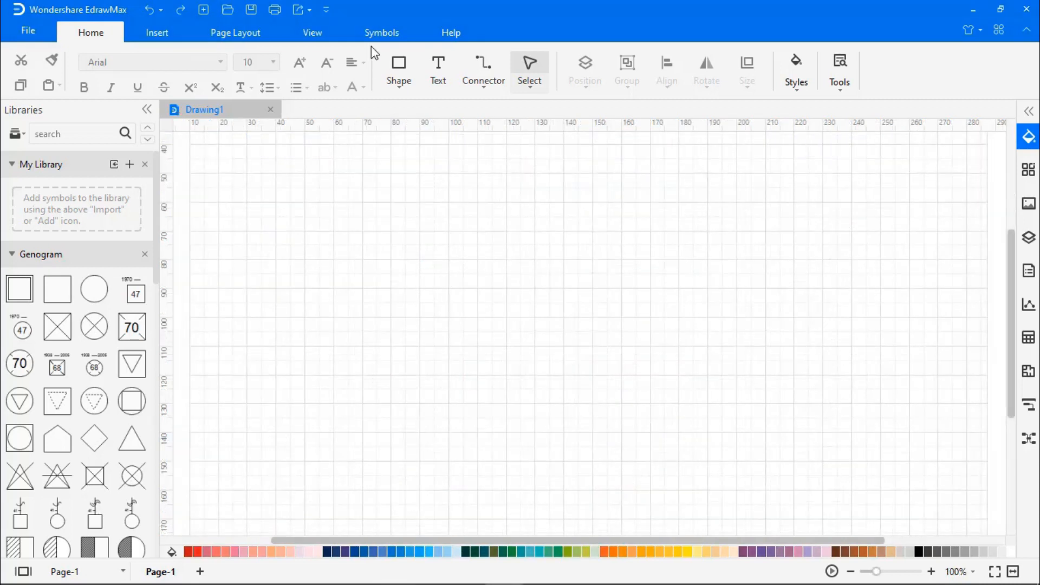
Step: Load the predefined Infographic Charts symbol library from the Graphs and Charts category
left_click(379, 33)
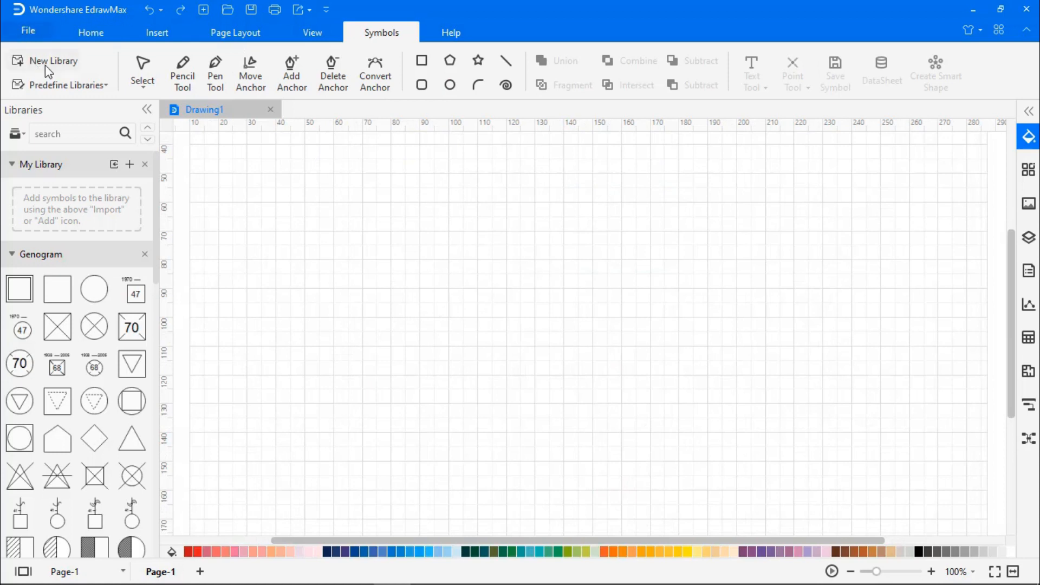
left_click(68, 85)
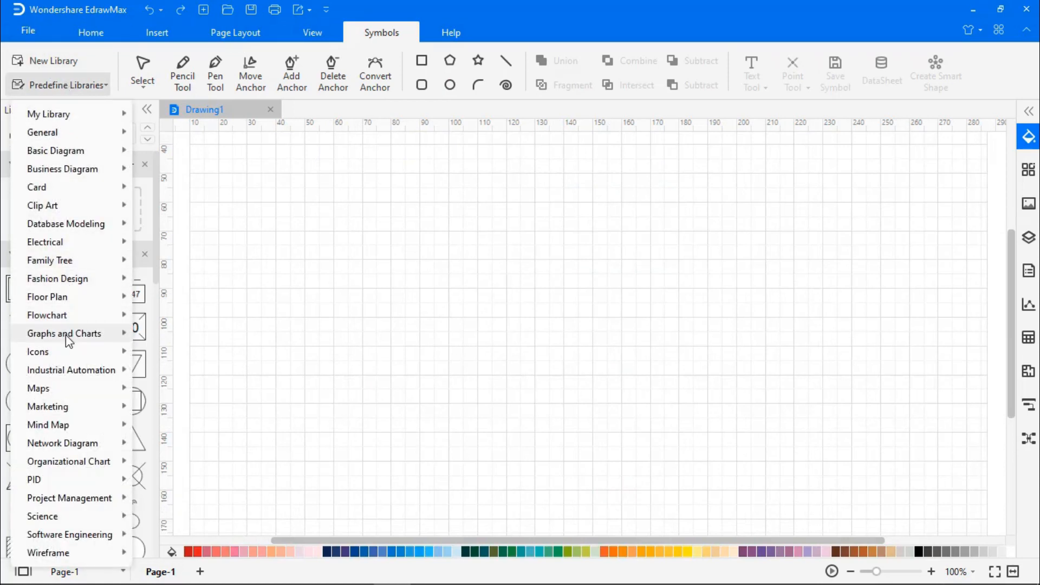
mouse_move(96, 341)
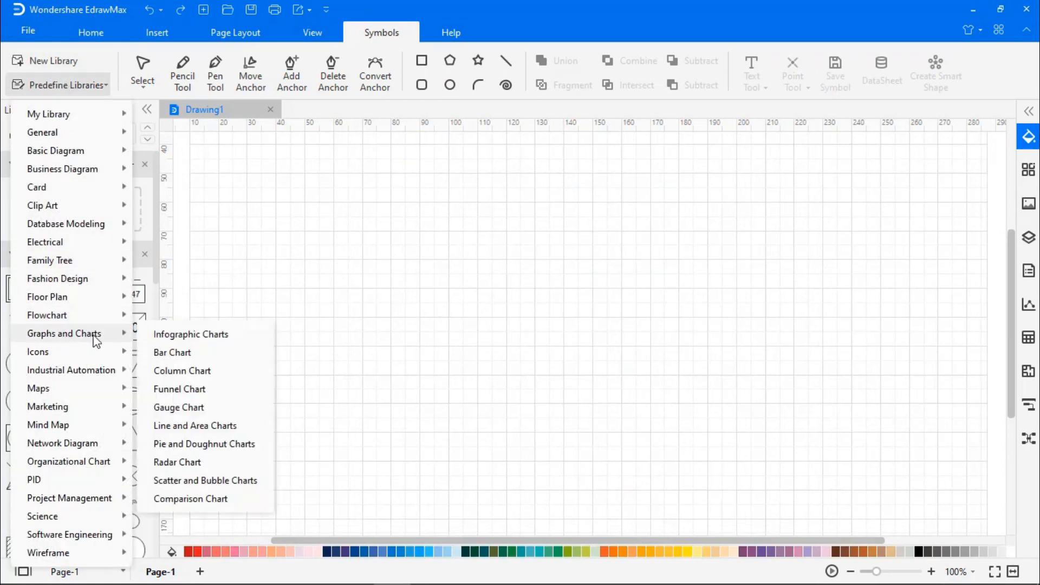
left_click(174, 338)
Step: Place the male and female infographic figures side by side in the upper part of the page as the two parents
scroll(76, 335, "down", 5)
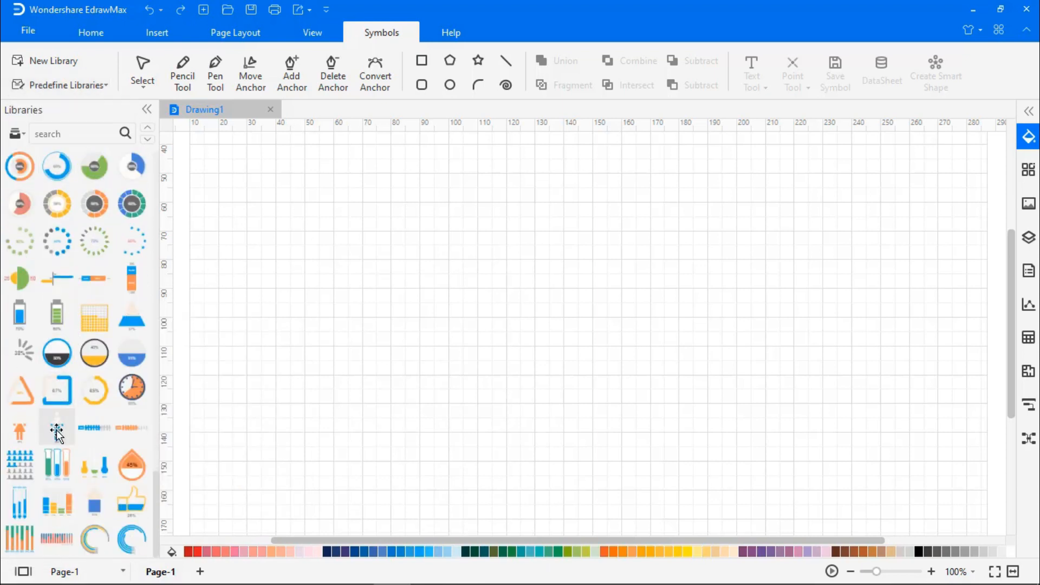
left_click_drag(57, 430, 449, 227)
left_click(517, 171)
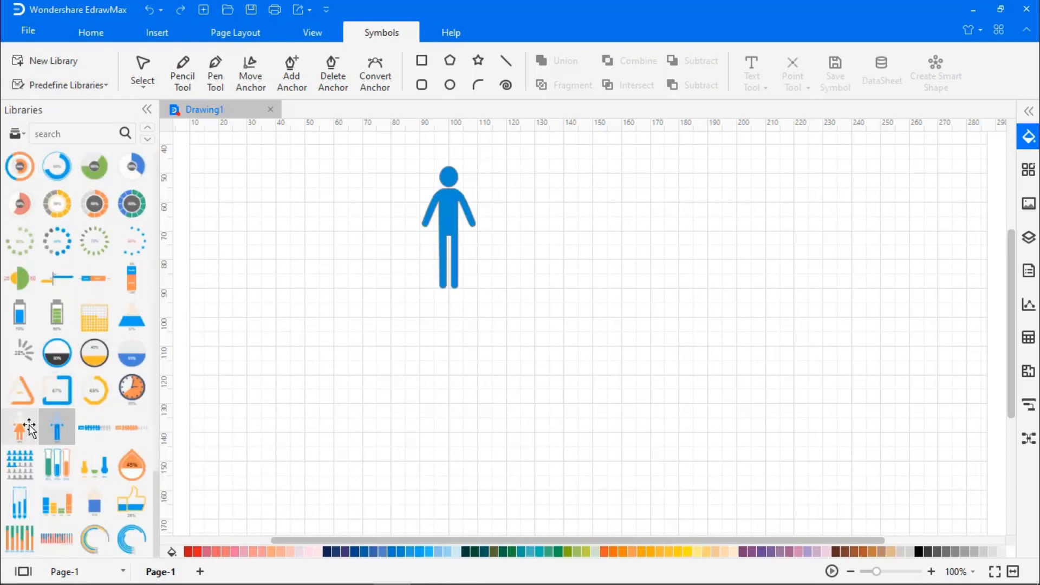
left_click_drag(24, 429, 604, 227)
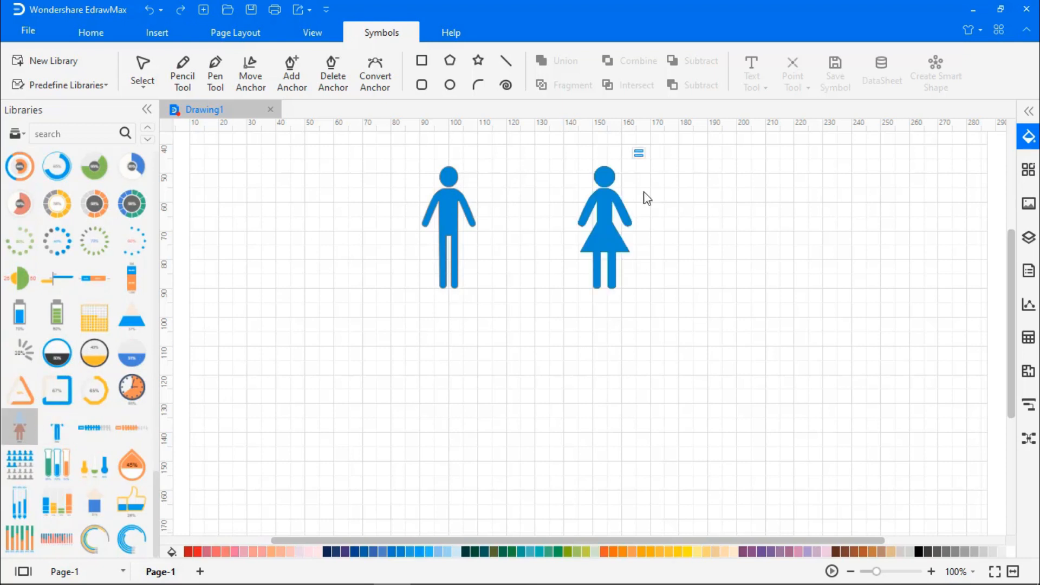
Step: Add a small text label reading XY beside the male figure's head
left_click(93, 33)
left_click(438, 73)
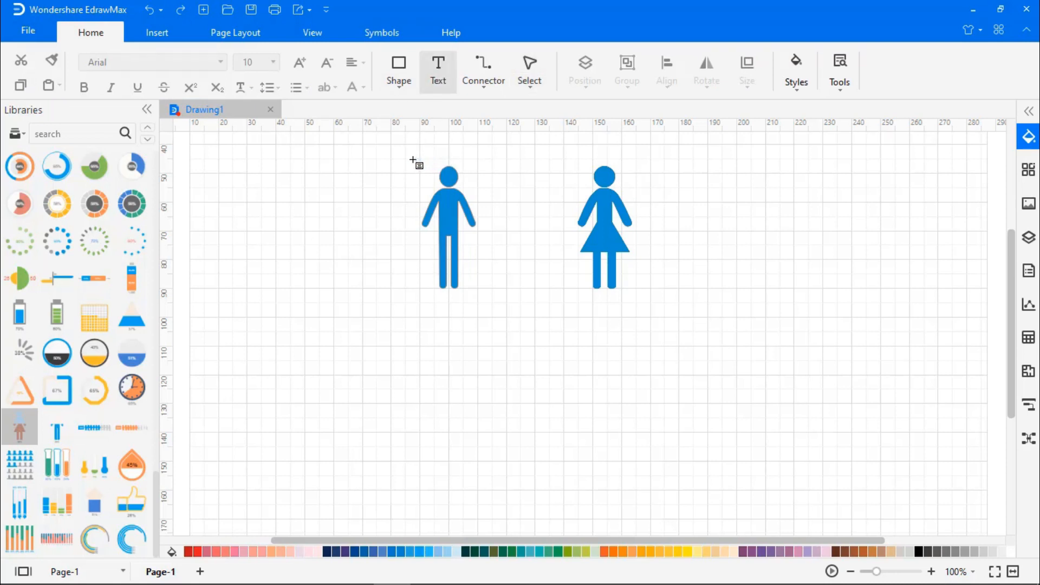
left_click_drag(410, 159, 434, 175)
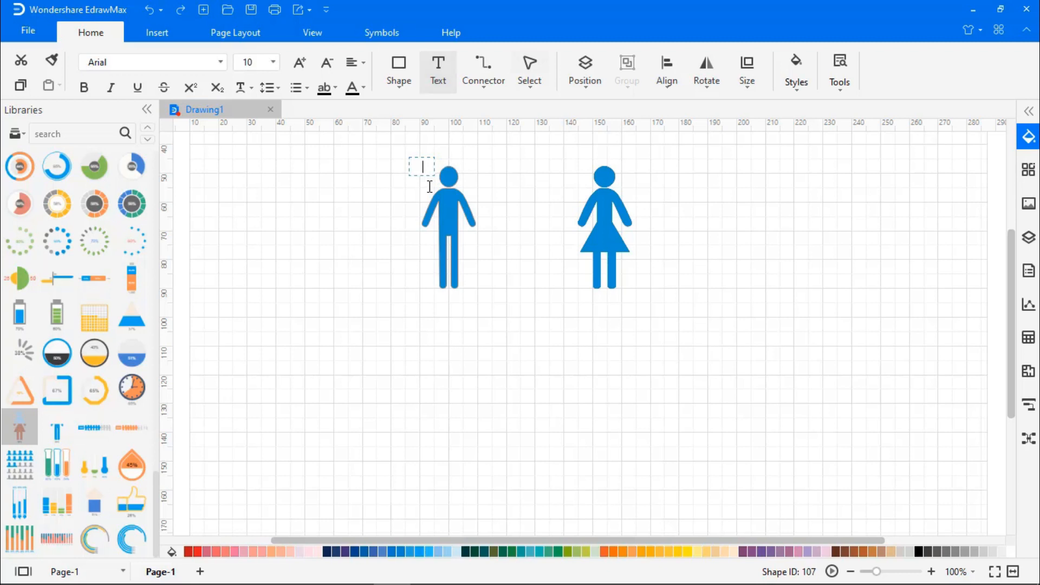
type("XY")
key("Escape")
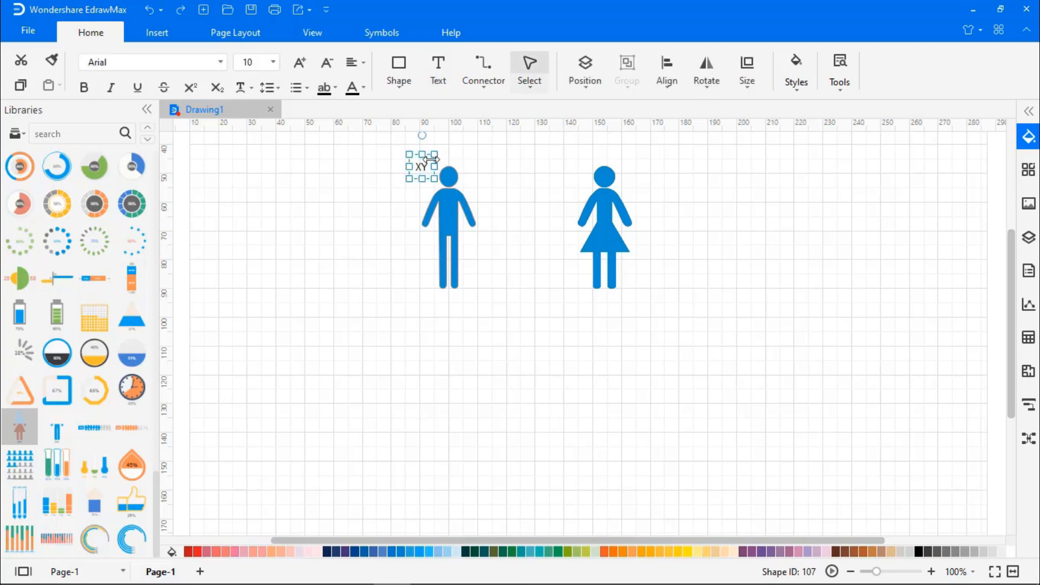
Step: Copy the XY label to beside the female figure's head and change the copy's text to XX
left_click_drag(430, 158, 652, 165)
double_click(639, 168)
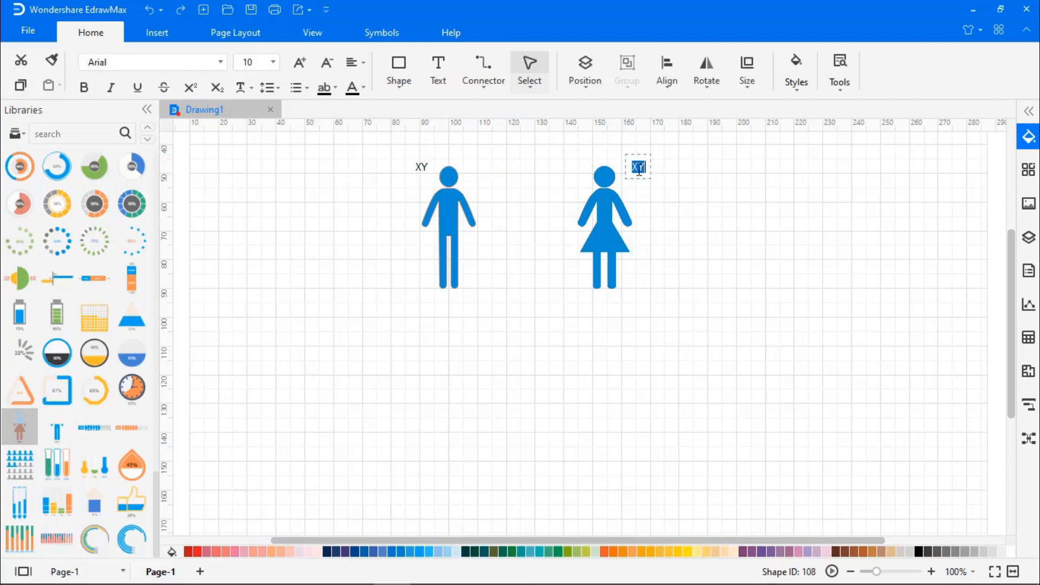
type("XX")
Step: Color the first X of the female figure's XX label red
double_click(639, 168)
left_click(639, 167)
left_click_drag(639, 167, 634, 167)
left_click(363, 87)
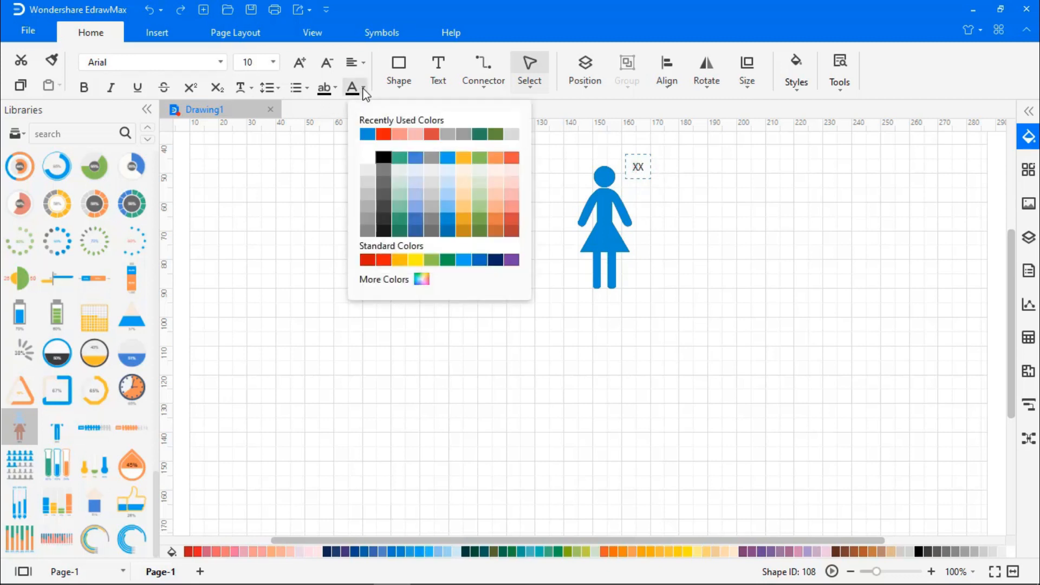
left_click(383, 133)
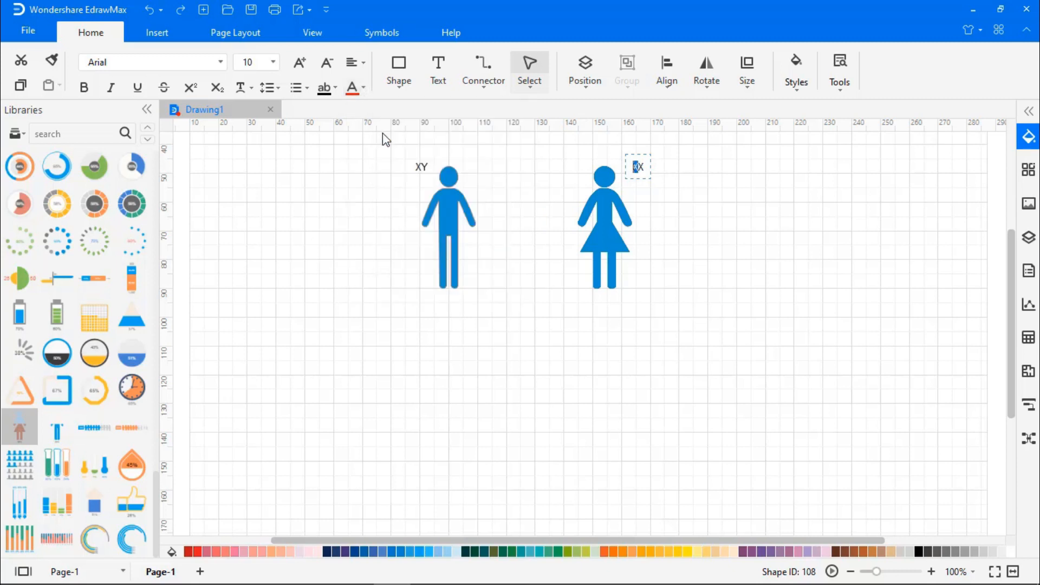
left_click(672, 169)
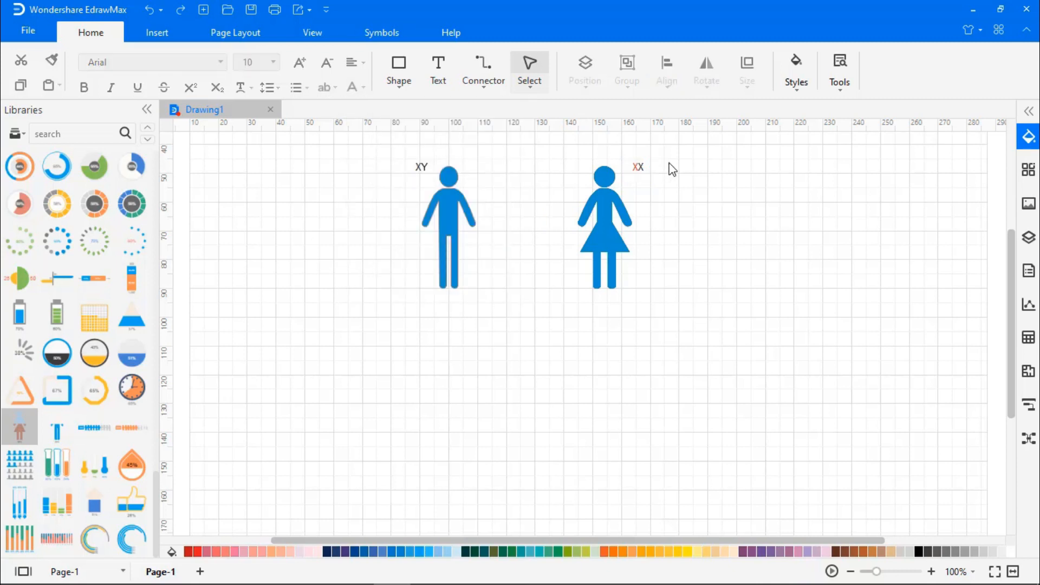
Step: Recolor the female figure's upper body red, with the blue fill lowered to about waist height
left_click(605, 181)
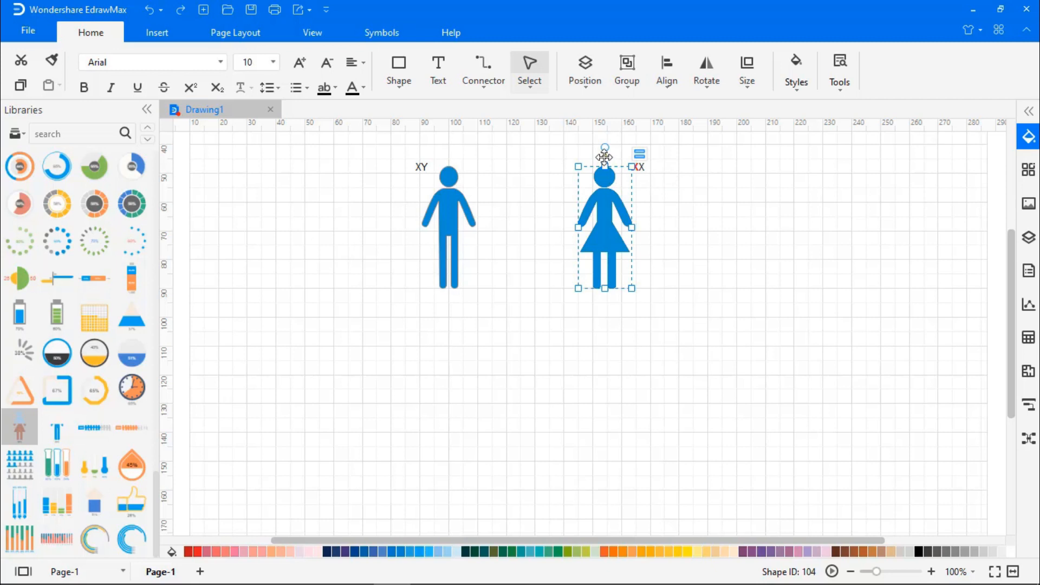
left_click_drag(606, 173, 609, 222)
left_click(646, 224)
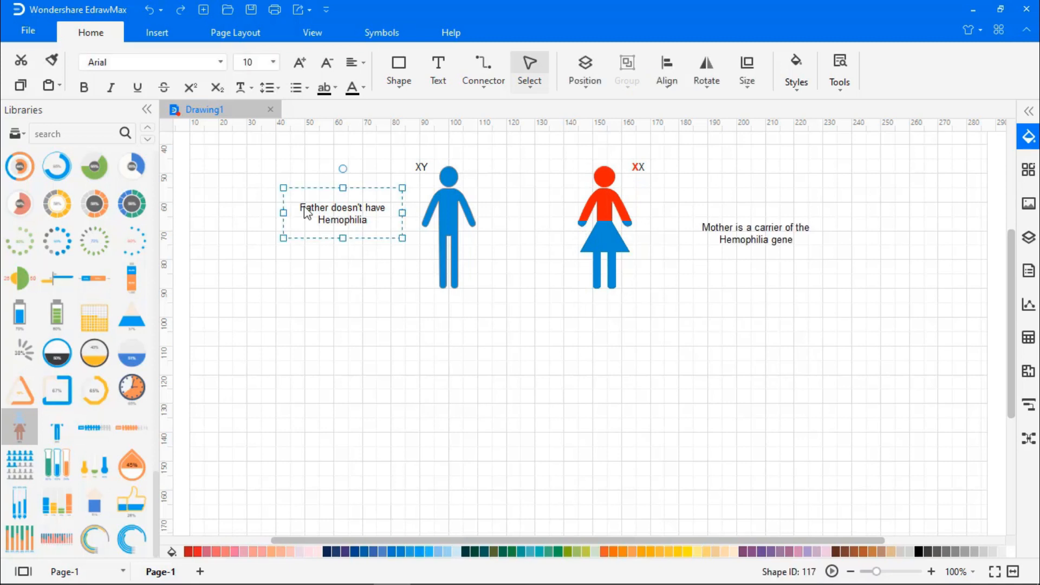
Step: Make the captions "Father doesn't have Hemophilia" and "Mother is a carrier of the Hemophilia gene" bold
double_click(303, 213)
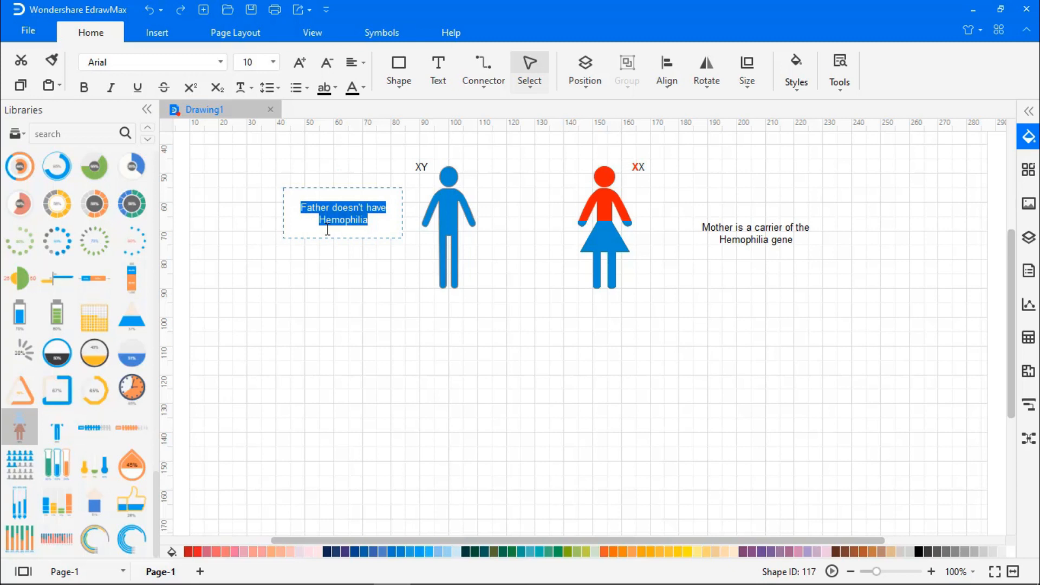
key("ctrl+b")
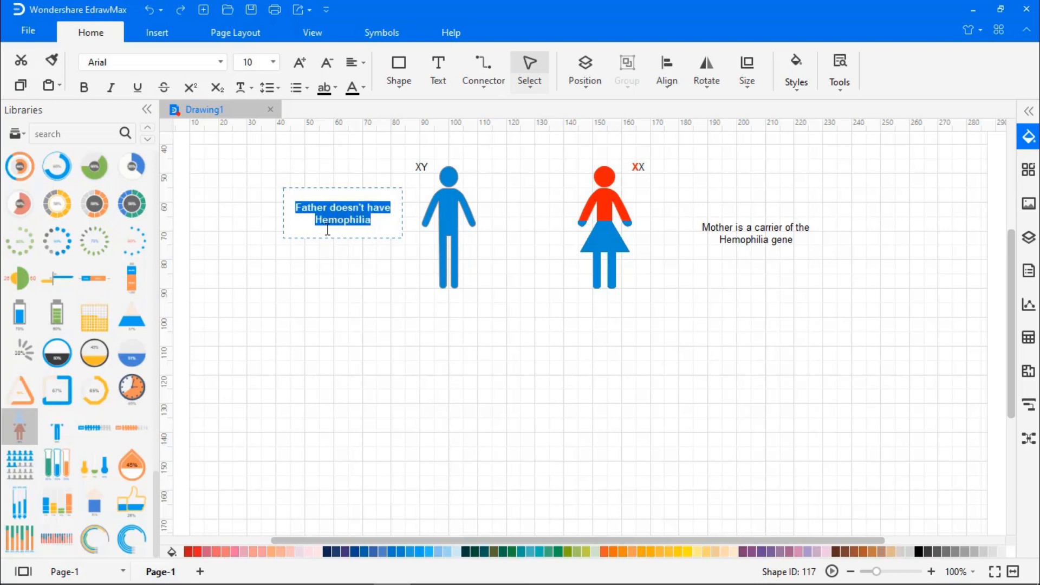
double_click(753, 241)
key("ctrl+b")
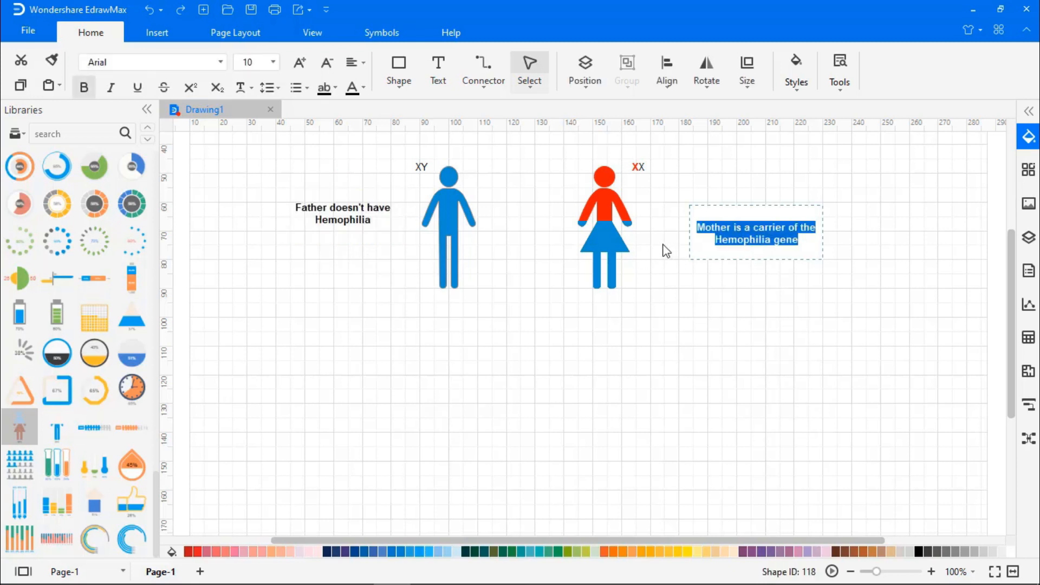
left_click(638, 247)
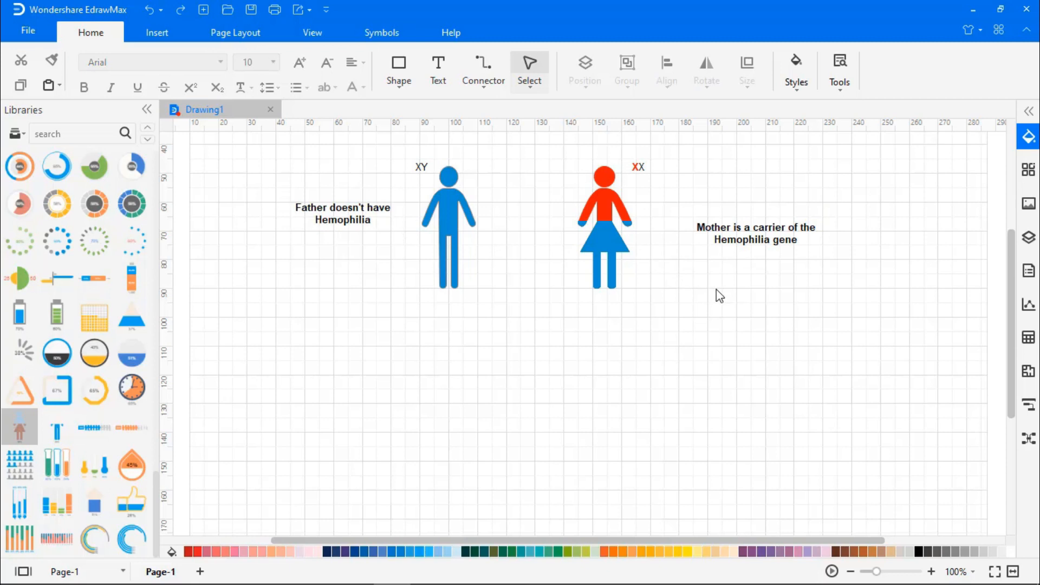
Step: Move the mother's caption up to the same height as the father's caption
left_click(754, 234)
left_click_drag(737, 209, 733, 193)
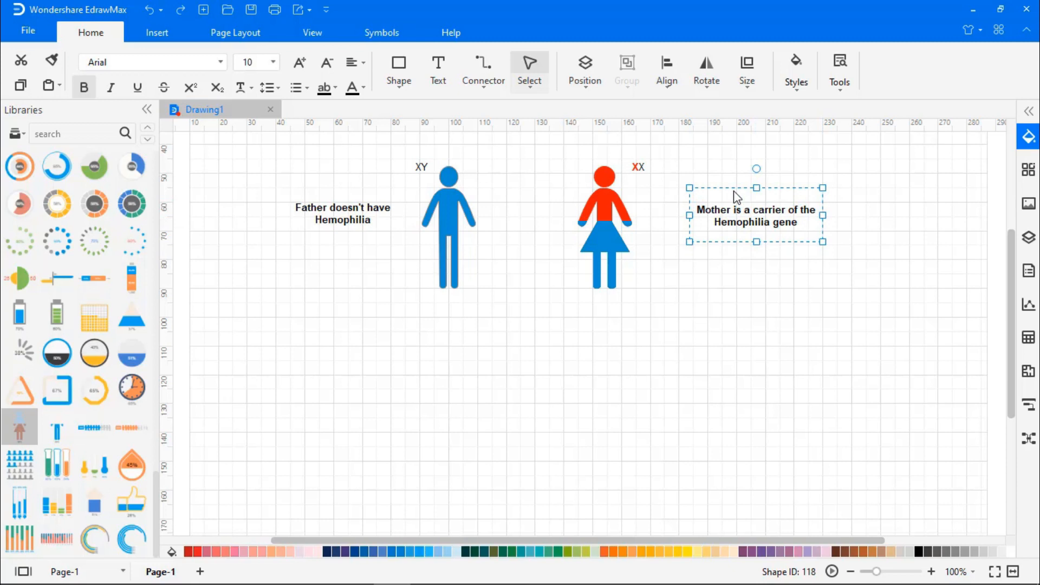
left_click(759, 276)
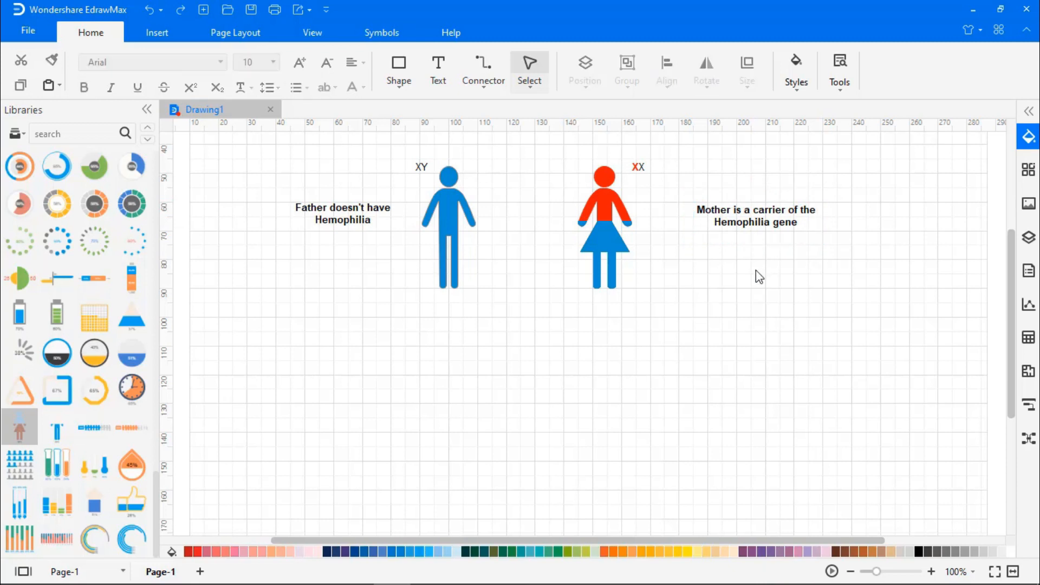
Step: Draw straight connector lines joining the two parents and branching down to four child positions
left_click(479, 87)
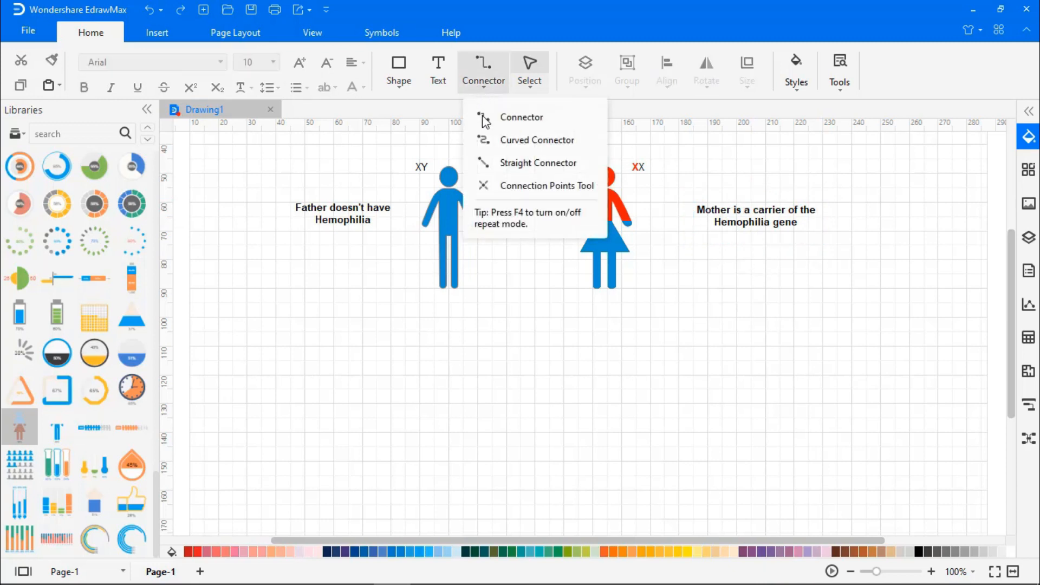
left_click(537, 162)
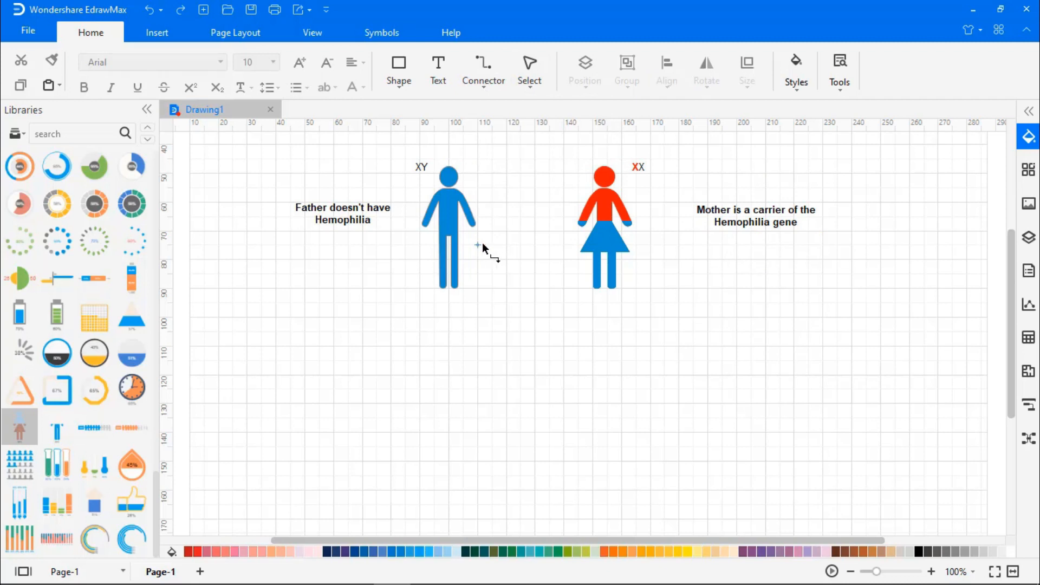
left_click_drag(561, 244, 562, 245)
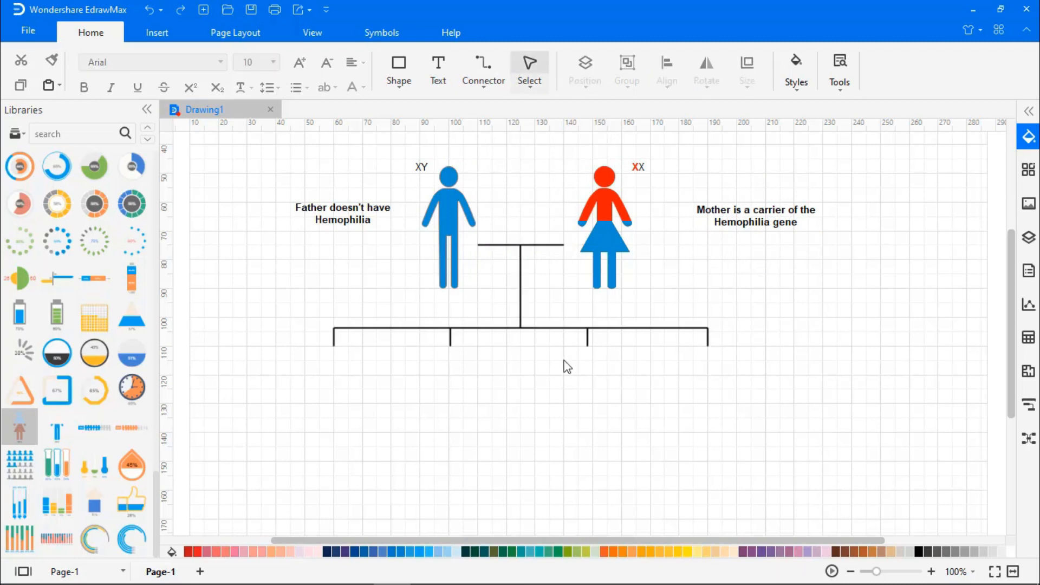
Step: Place a smaller male figure under the first branch and label it with a bold XY beside its head
left_click_drag(62, 428, 328, 403)
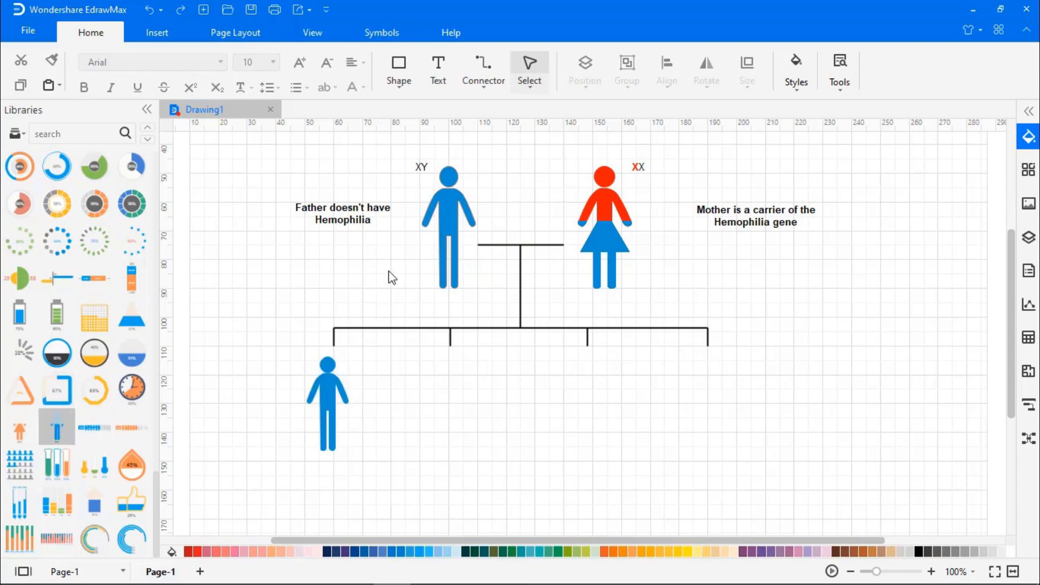
left_click(438, 70)
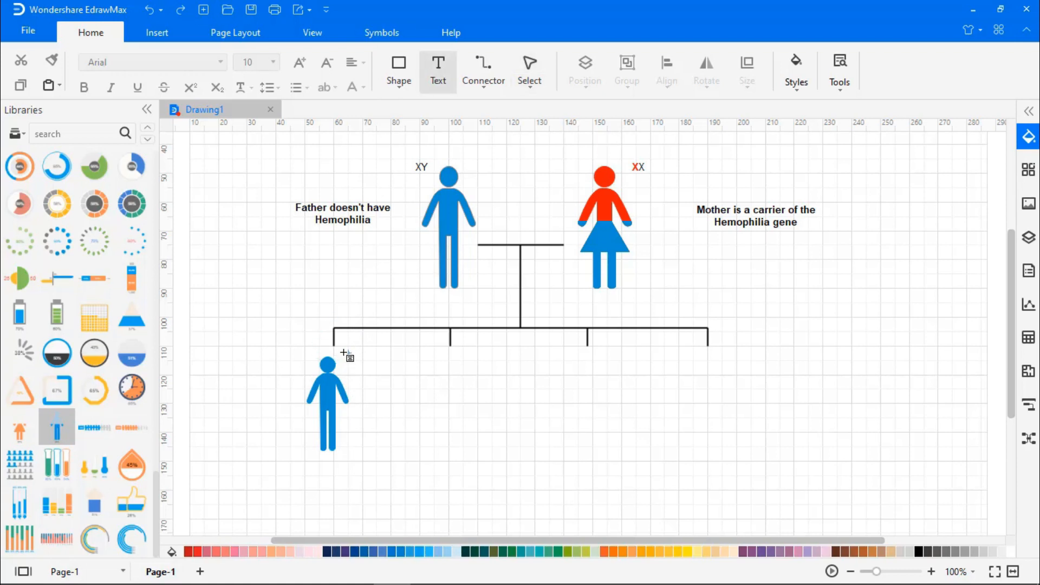
left_click_drag(347, 346, 370, 363)
type("XY")
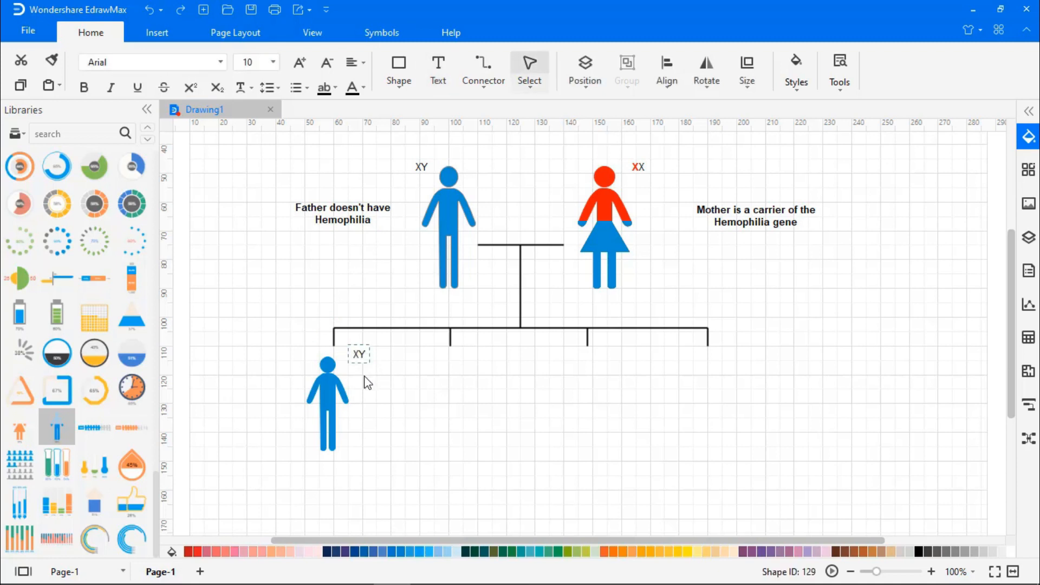
left_click_drag(366, 356, 357, 356)
key("ctrl+b")
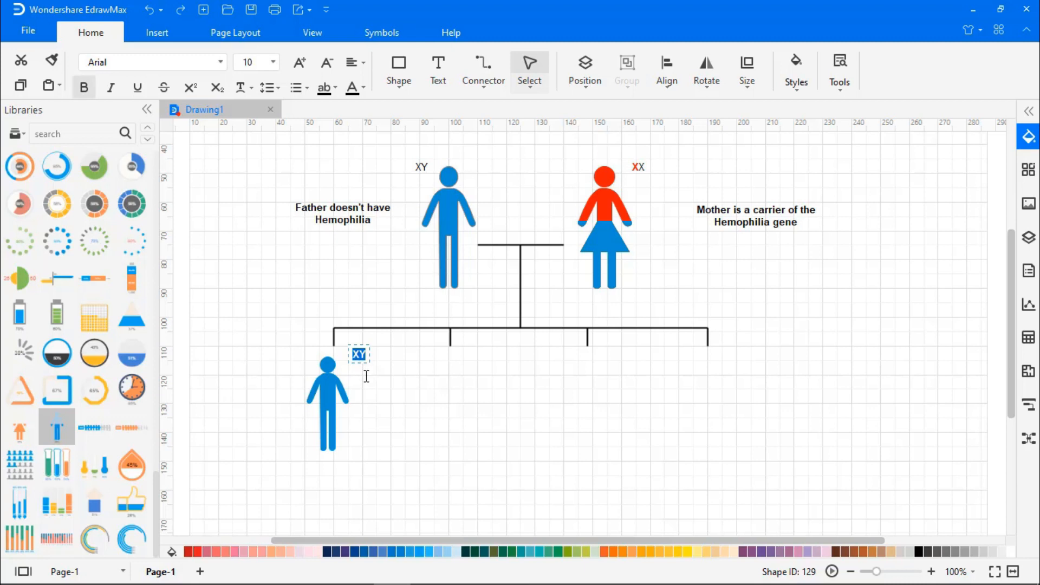
left_click(366, 387)
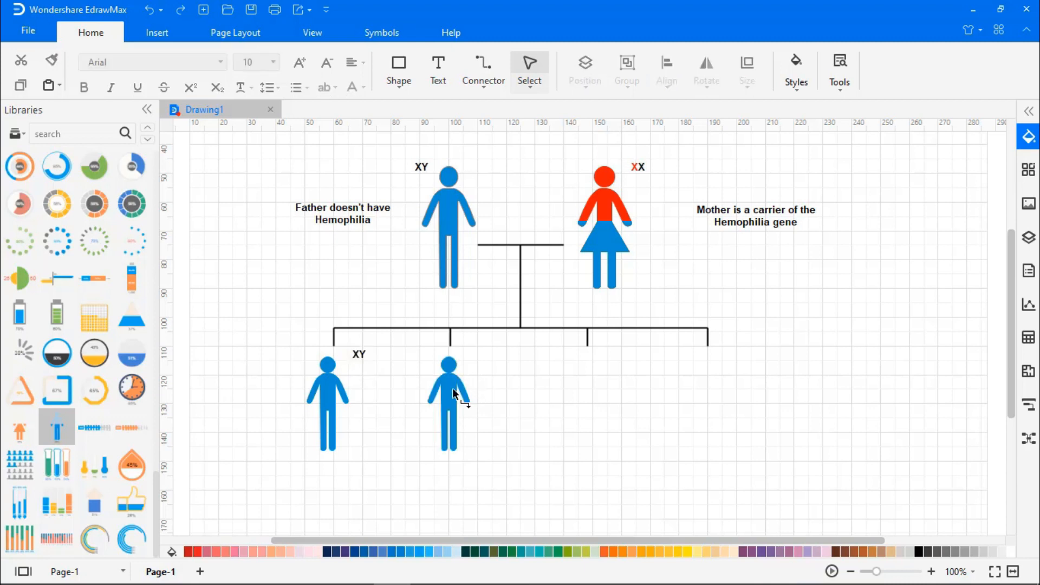
Step: Add a text label beside the second male child's head and enter X
key("ctrl+2")
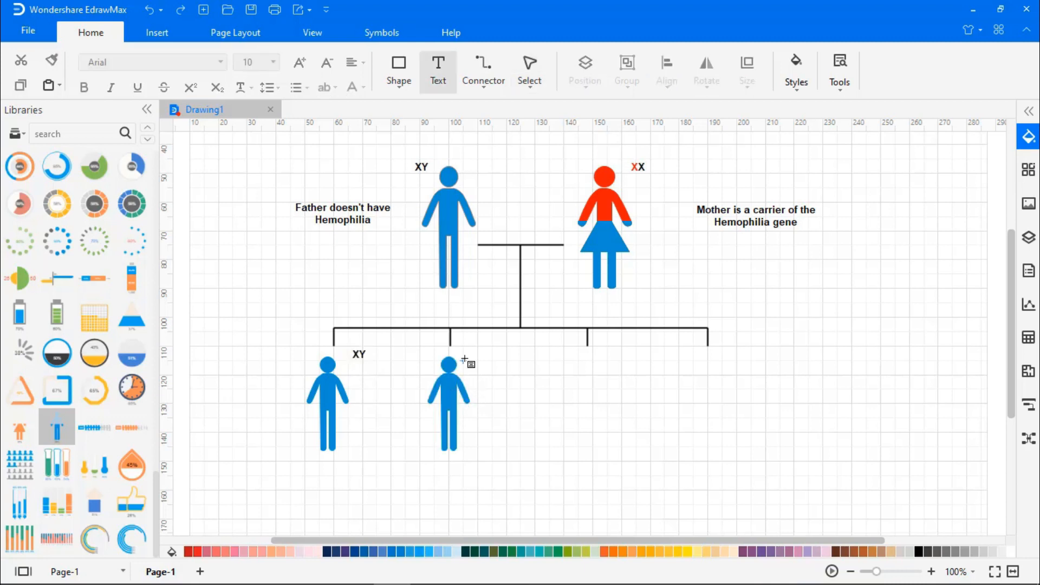
left_click_drag(465, 357, 490, 370)
type("X")
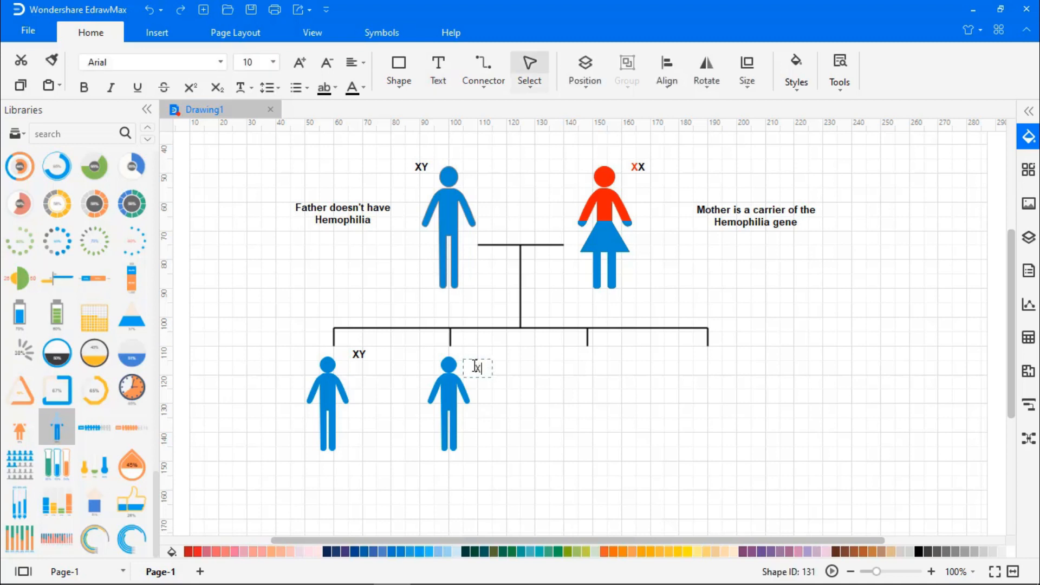